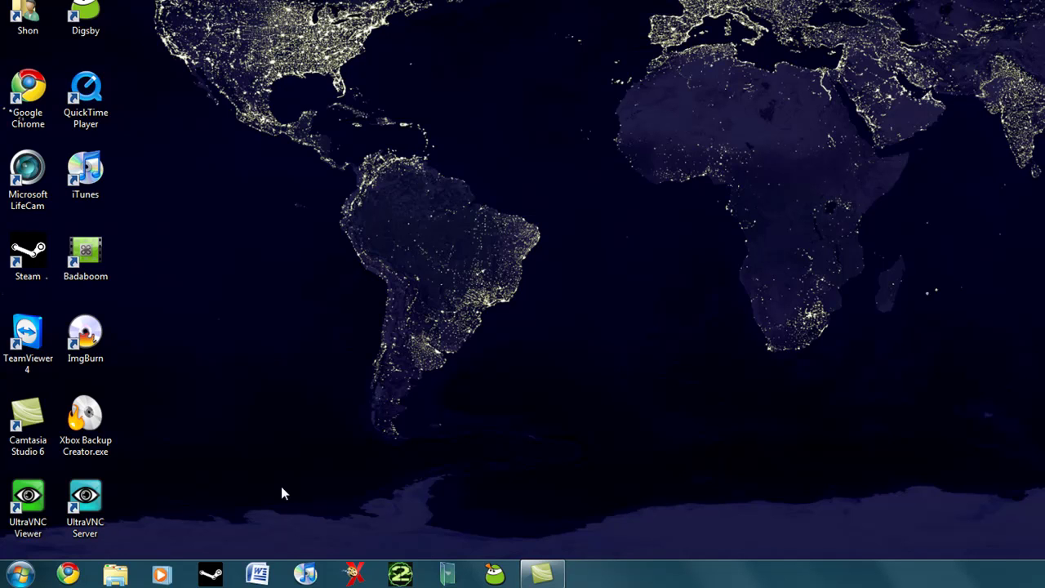
# - Start a new 7stacks stack sourced from the home folder, captioned 'Shck'
pyautogui.click(447, 576)
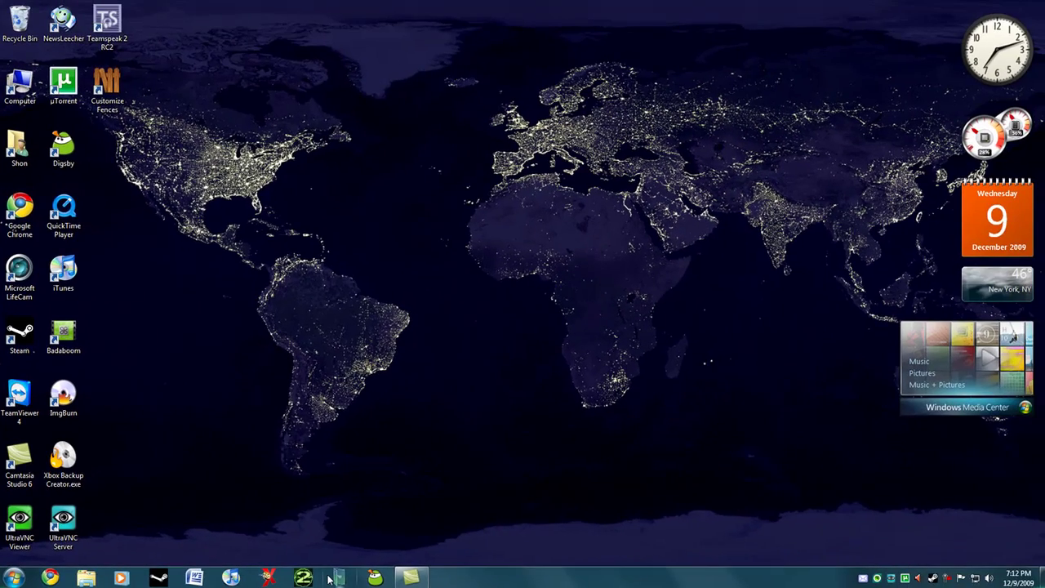
pyautogui.rightClick(331, 578)
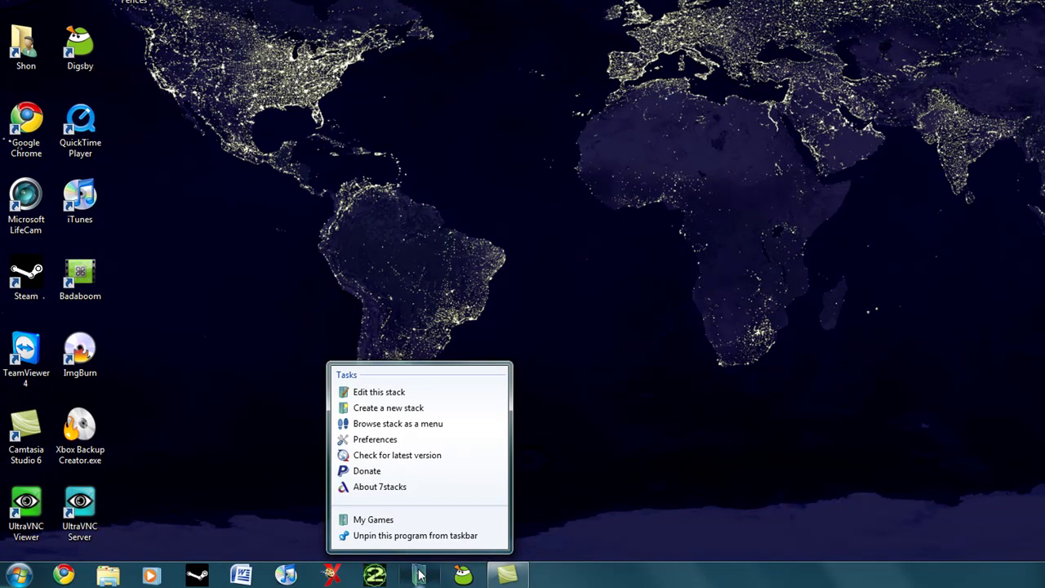
pyautogui.click(416, 408)
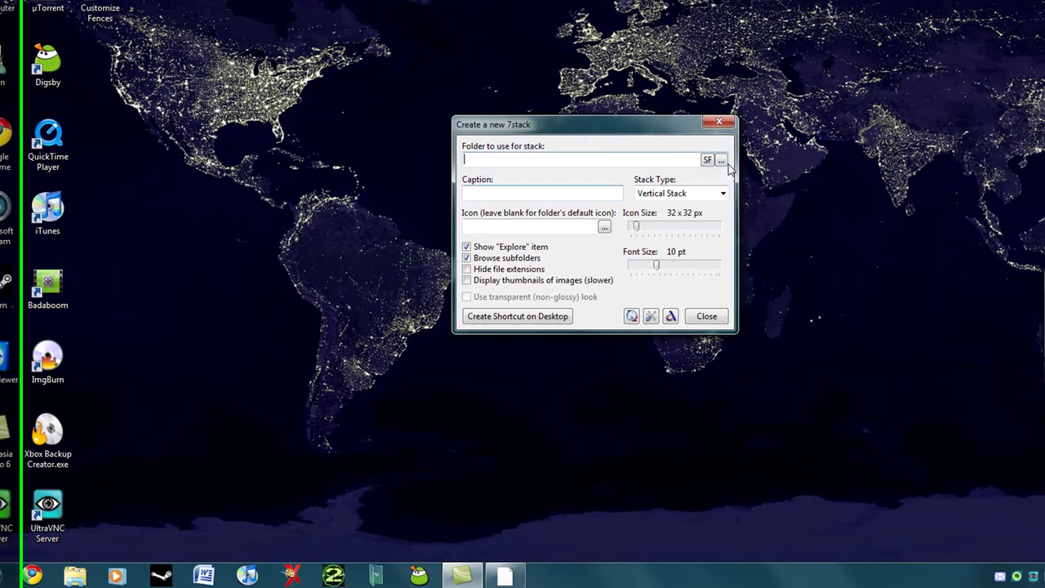
pyautogui.click(774, 146)
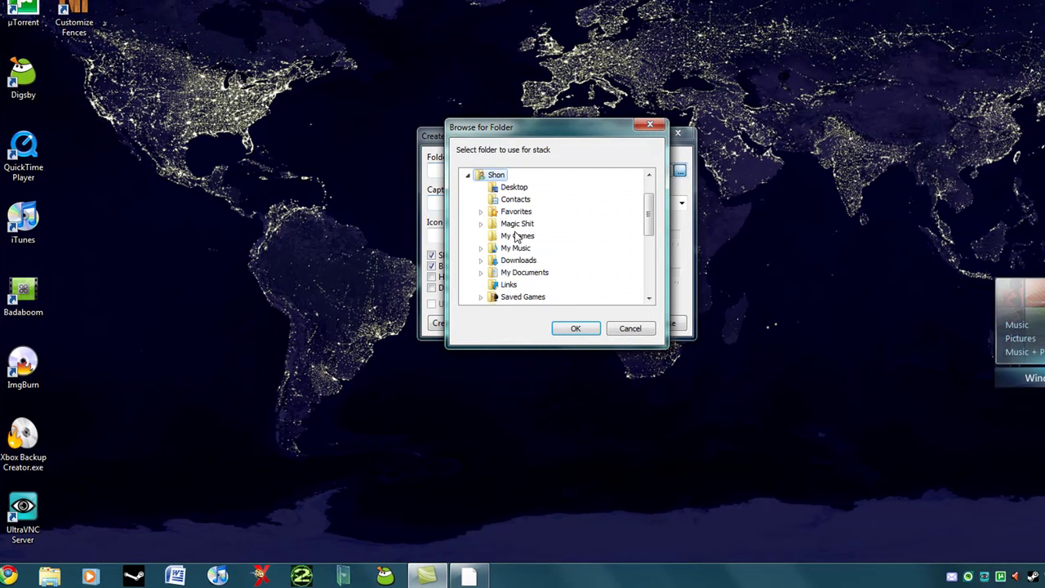
pyautogui.click(575, 327)
pyautogui.moveTo(489, 202); pyautogui.dragTo(427, 202)
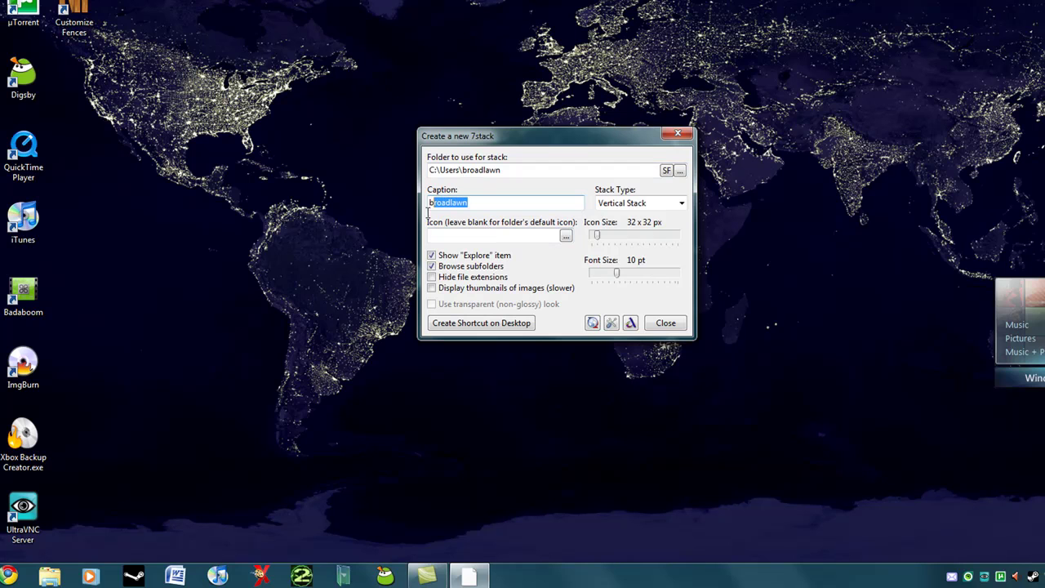
pyautogui.write('Shon Sta')
pyautogui.write('ck')
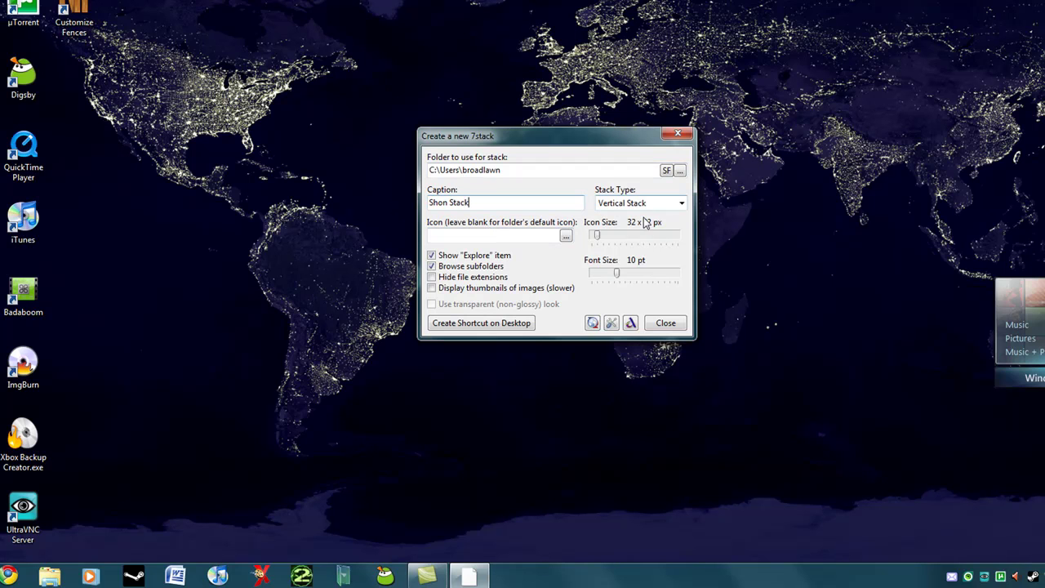
# - Make the new stack a Grid type with a folder icon and create its desktop shortcut
pyautogui.click(353, 576)
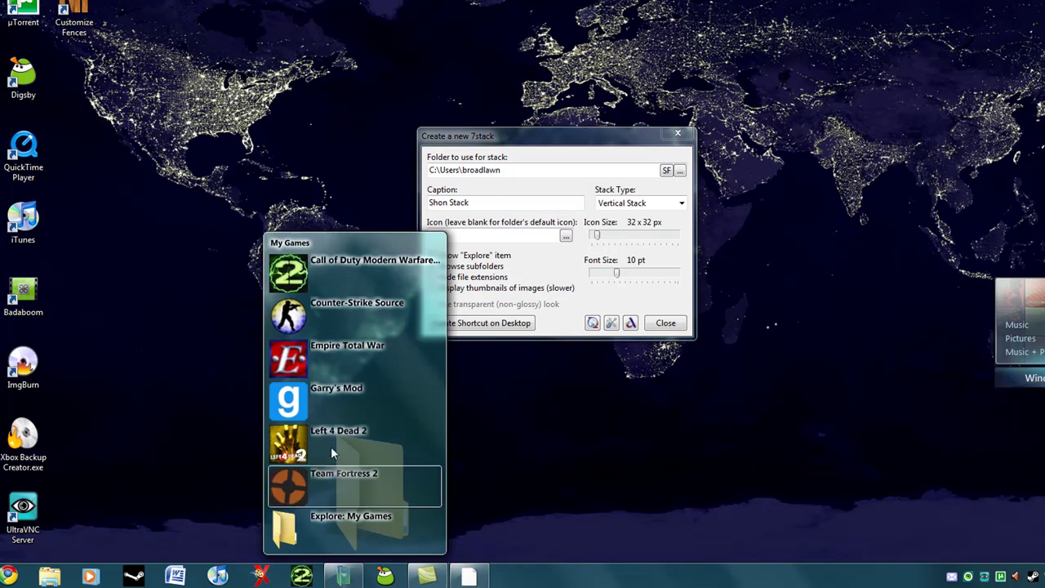
pyautogui.moveTo(586, 139); pyautogui.dragTo(598, 116)
pyautogui.click(694, 181)
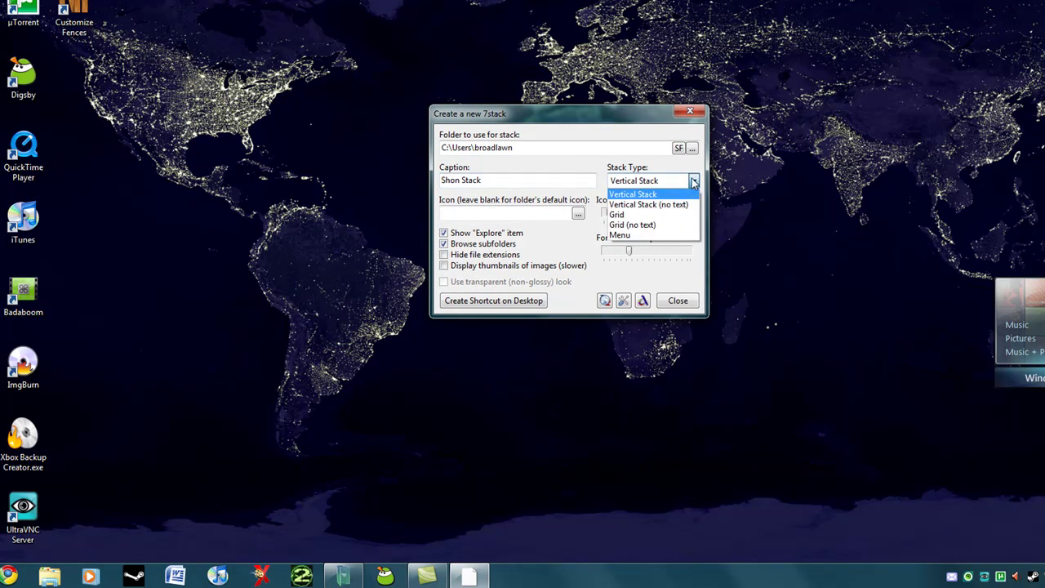
pyautogui.click(663, 214)
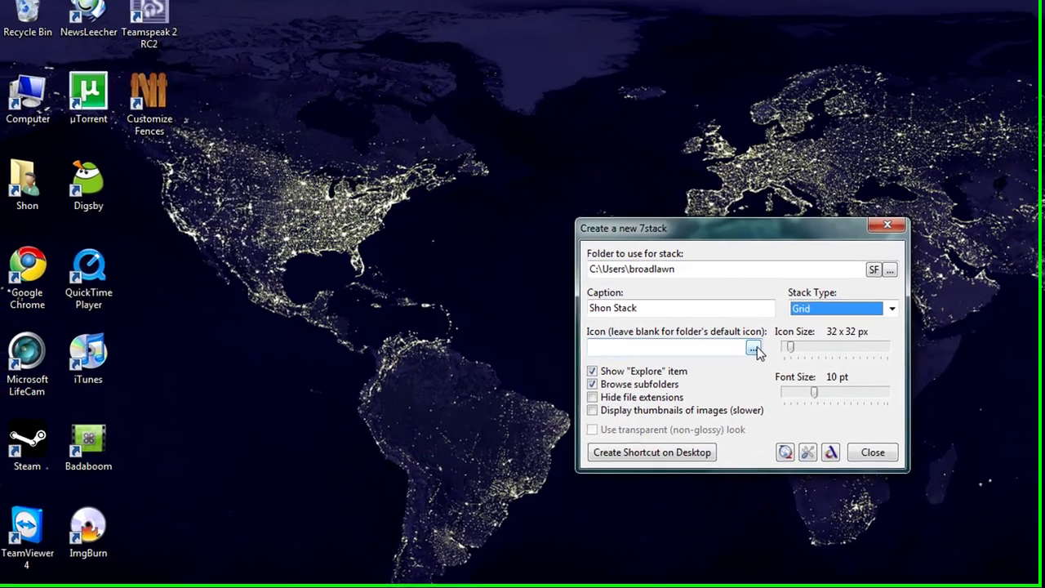
pyautogui.click(578, 213)
pyautogui.doubleClick(75, 244)
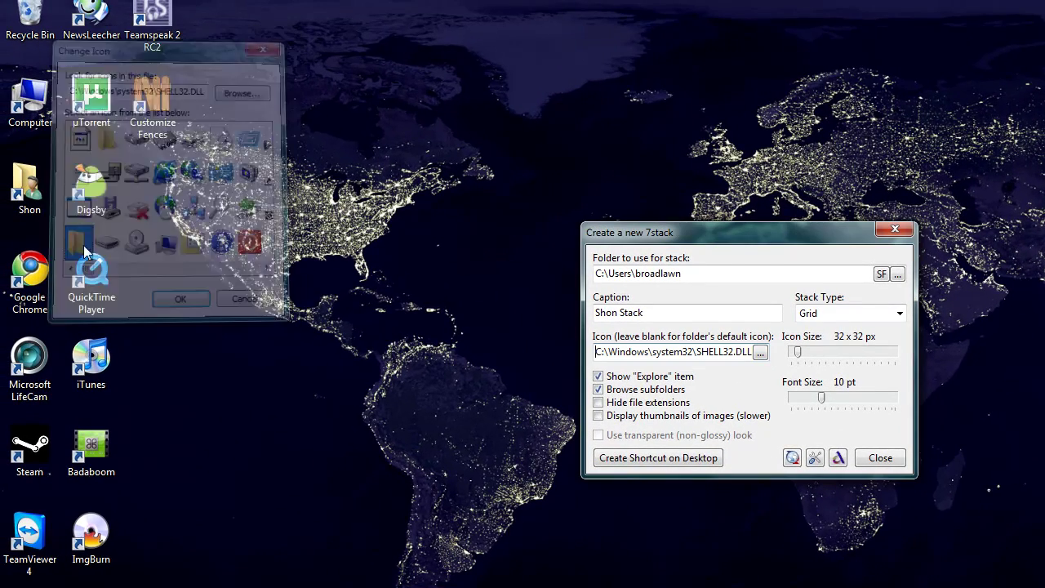
pyautogui.click(676, 461)
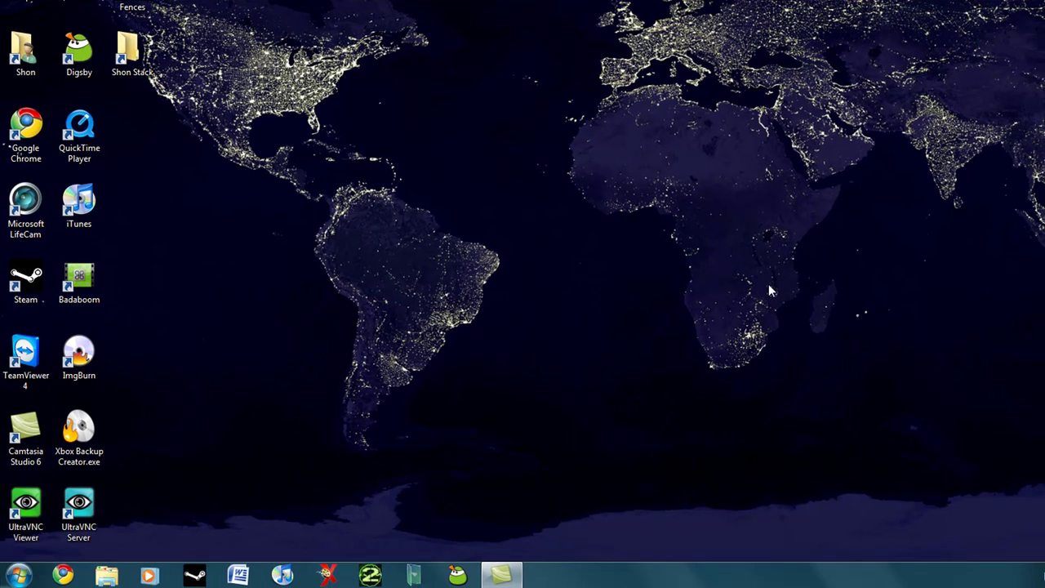
# - Pin the new stack's shortcut to the taskbar and open its grid of folders
pyautogui.moveTo(140, 54)
pyautogui.mouseDown()
pyautogui.moveTo(593, 367)
pyautogui.moveTo(618, 571)
pyautogui.moveTo(609, 576)
pyautogui.mouseUp()
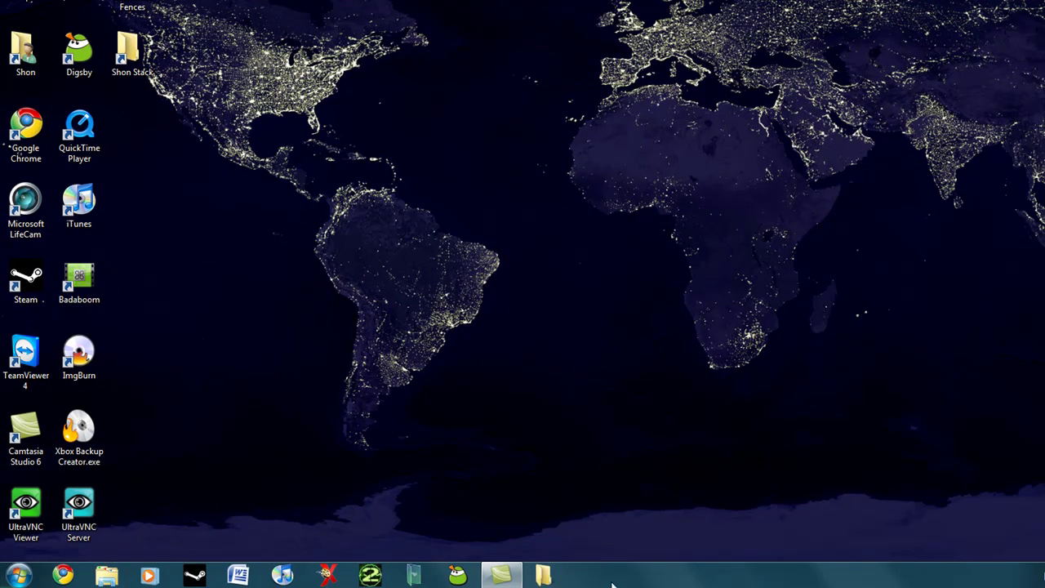
pyautogui.click(545, 576)
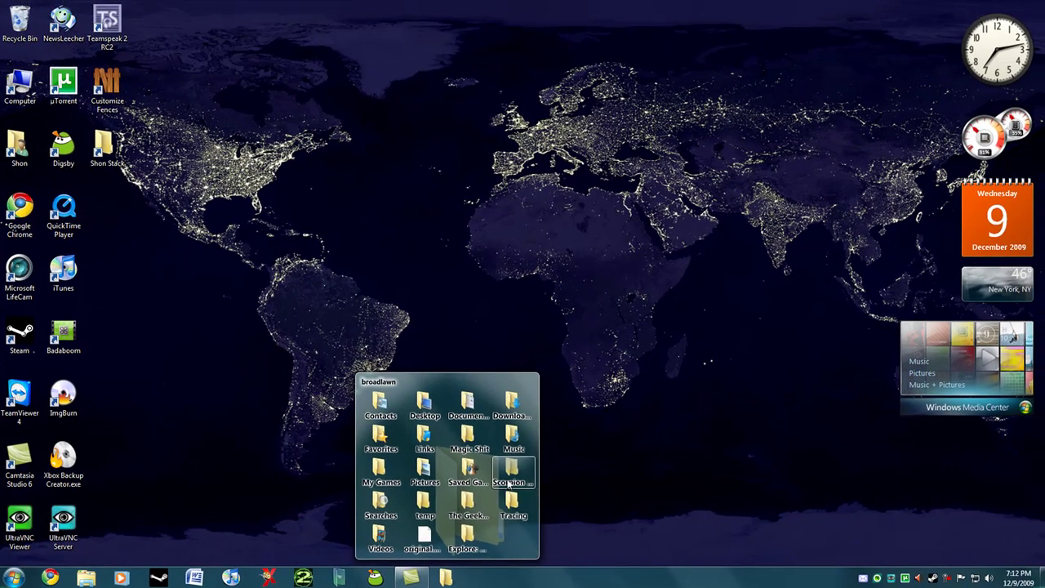
pyautogui.click(343, 579)
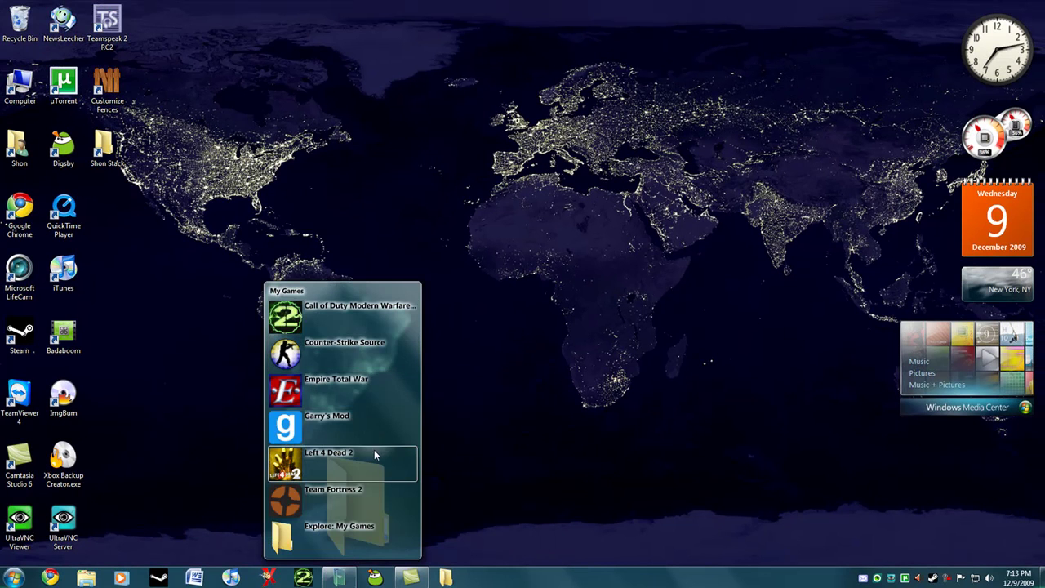
# - Unpin the new stack from the taskbar and drag its desktop shortcut to the Recycle Bin
pyautogui.rightClick(451, 578)
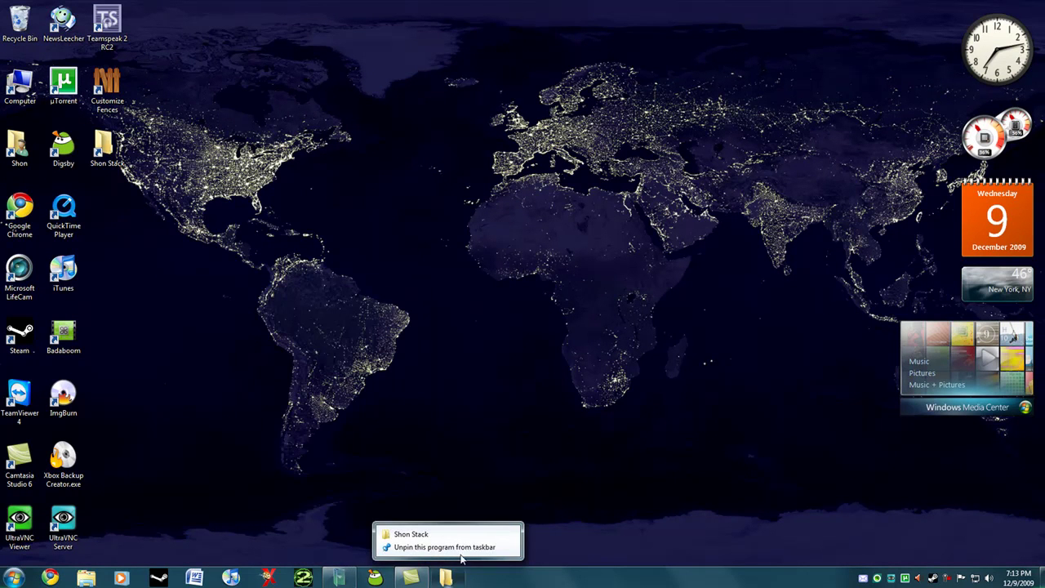
pyautogui.click(457, 549)
pyautogui.moveTo(120, 145); pyautogui.dragTo(25, 21)
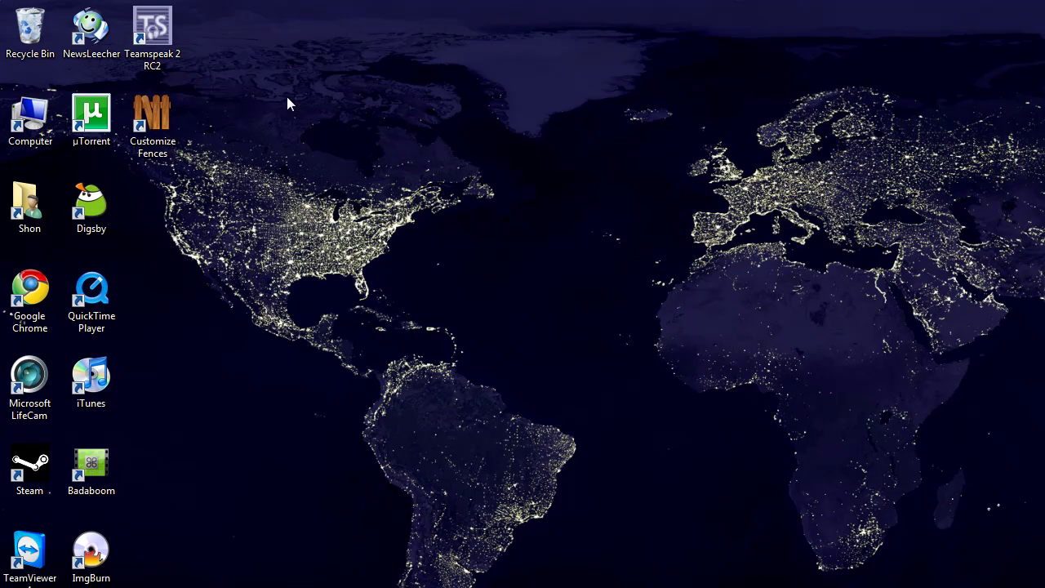
# - Create a fence over the marked desktop rectangle and name it 'Utilities'
pyautogui.moveTo(287, 96)
pyautogui.mouseDown()
pyautogui.moveTo(841, 385)
pyautogui.moveTo(586, 391)
pyautogui.moveTo(593, 328)
pyautogui.moveTo(605, 331)
pyautogui.mouseUp()
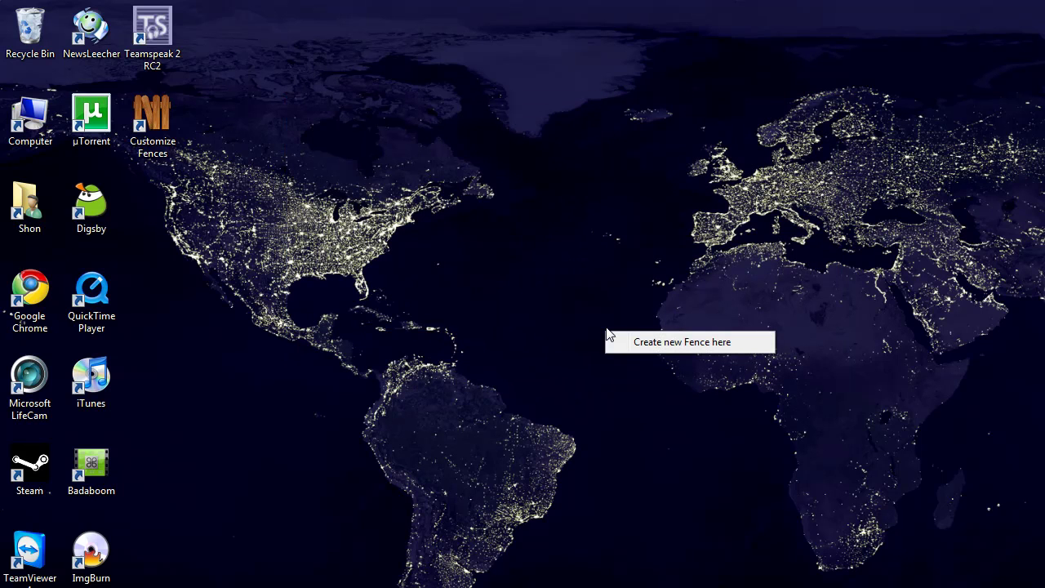
pyautogui.click(690, 349)
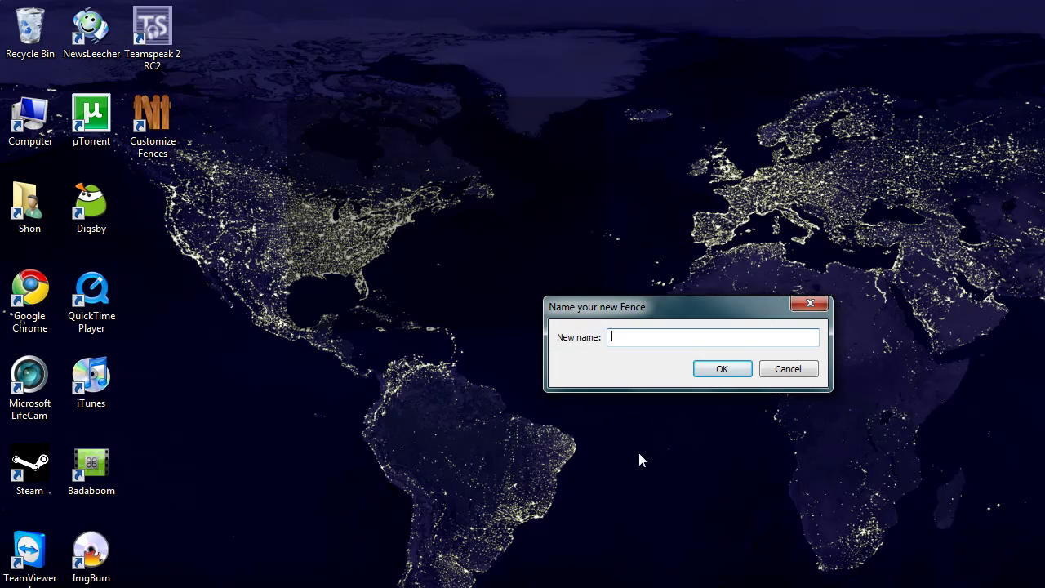
pyautogui.write('Utilitie')
pyautogui.write('s')
pyautogui.press('Return')
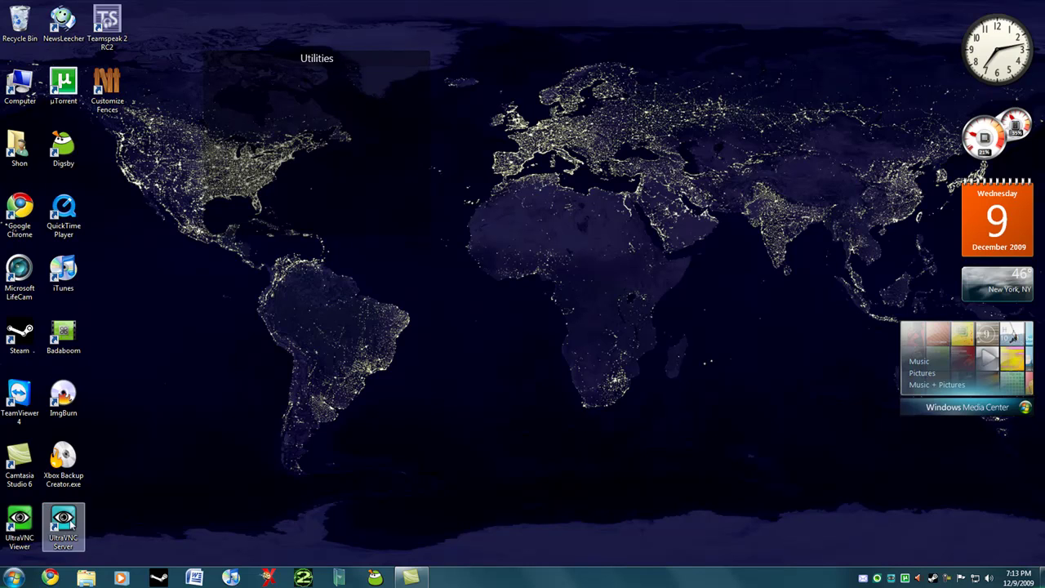
# - Fill Utilities with UltraVNC Server, UltraVNC Viewer, Xbox Backup Creator.exe, ImgBurn and Camtasia Studio 6, then move it top-right
pyautogui.moveTo(63, 522); pyautogui.dragTo(229, 94)
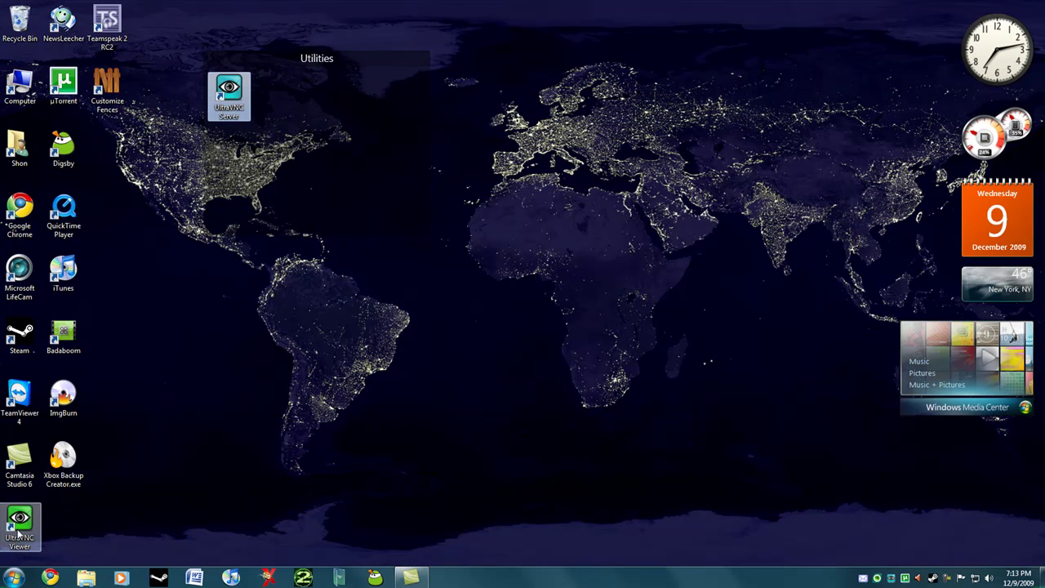
pyautogui.moveTo(20, 527); pyautogui.dragTo(282, 96)
pyautogui.moveTo(62, 457); pyautogui.dragTo(335, 96)
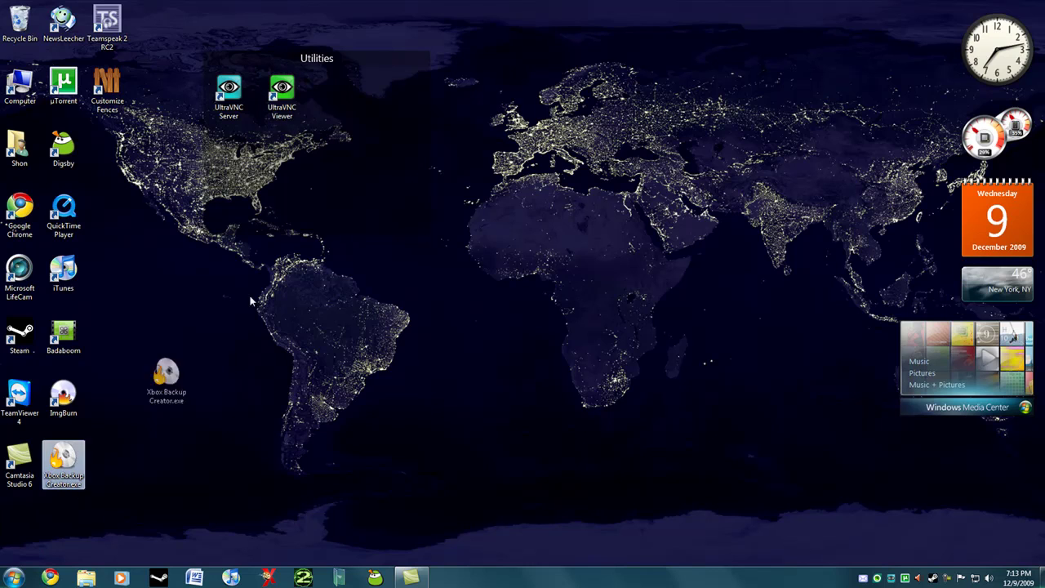
pyautogui.moveTo(62, 396); pyautogui.dragTo(387, 96)
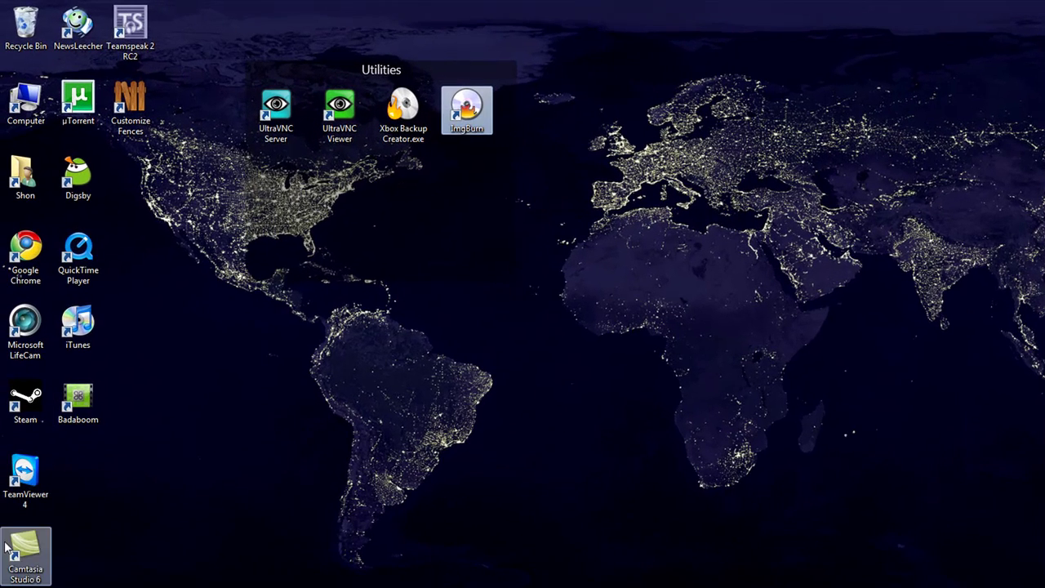
pyautogui.moveTo(8, 547); pyautogui.dragTo(270, 175)
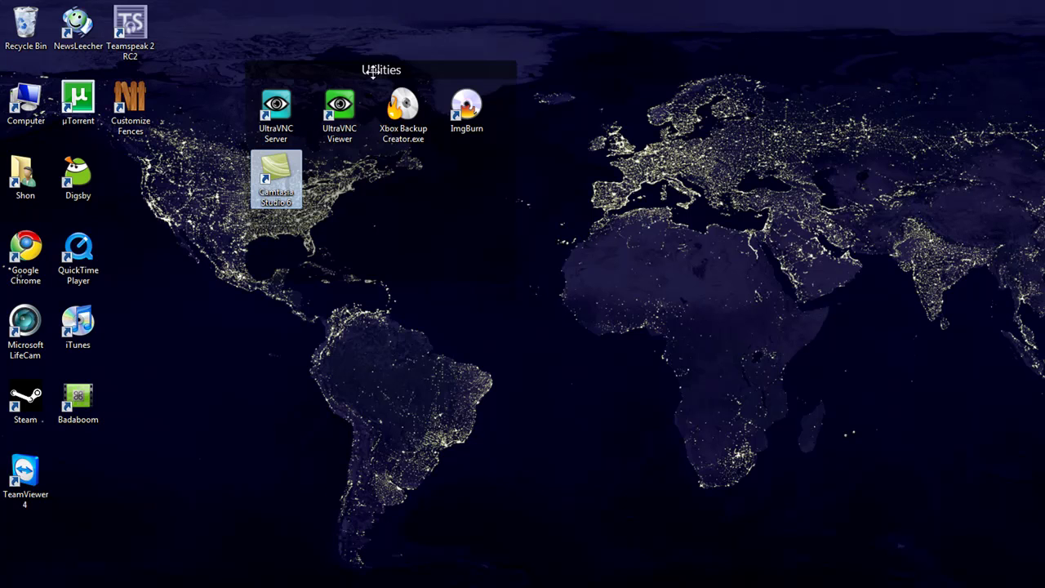
pyautogui.moveTo(482, 54); pyautogui.dragTo(978, 21)
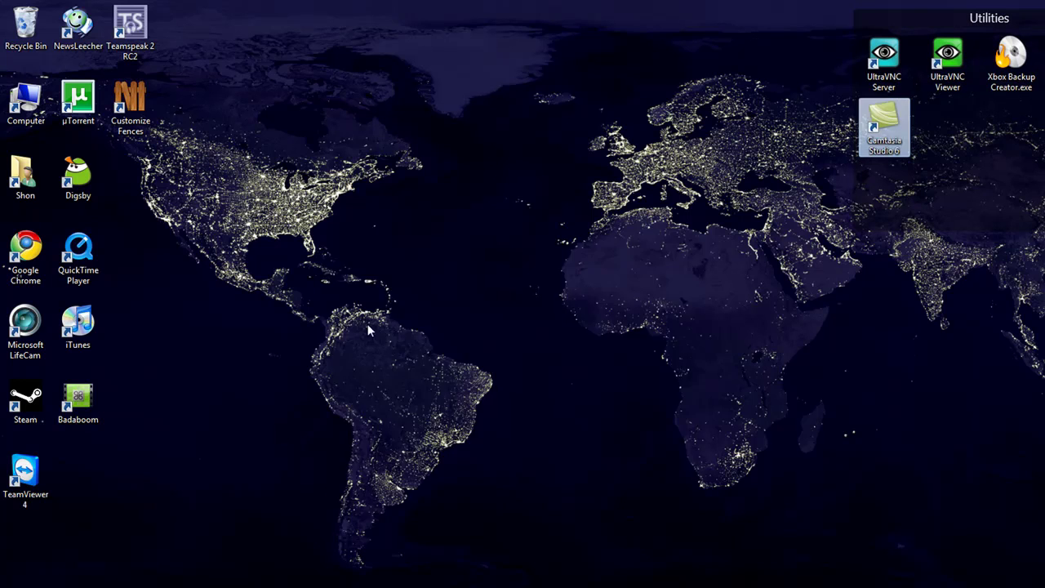
pyautogui.moveTo(328, 237)
pyautogui.mouseDown()
pyautogui.moveTo(731, 450)
pyautogui.moveTo(733, 433)
pyautogui.mouseUp()
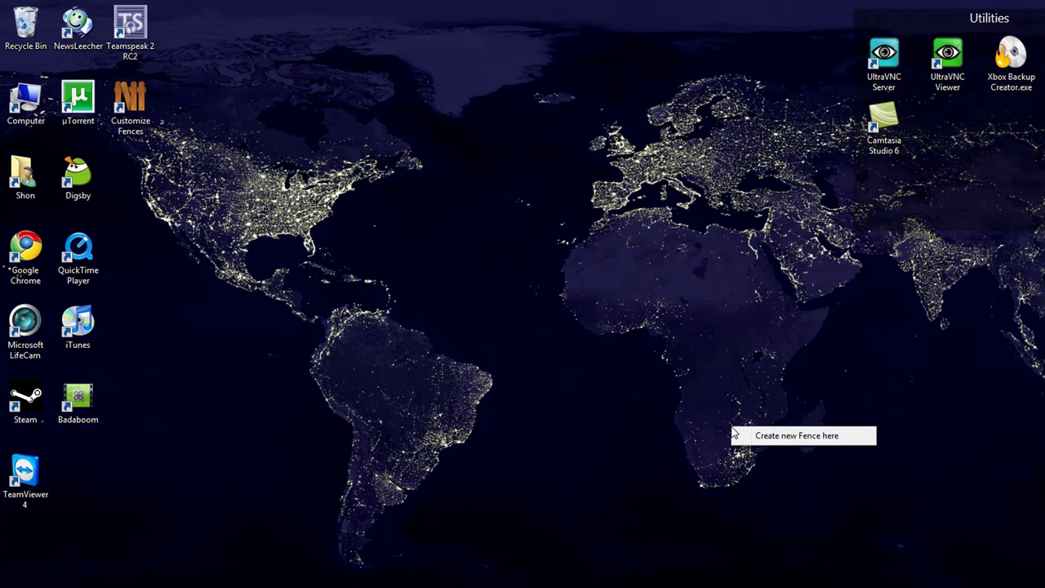
# - Create a 'Music' fence at the top edge holding iTunes and QuickTime Player
pyautogui.click(766, 436)
pyautogui.write('Music')
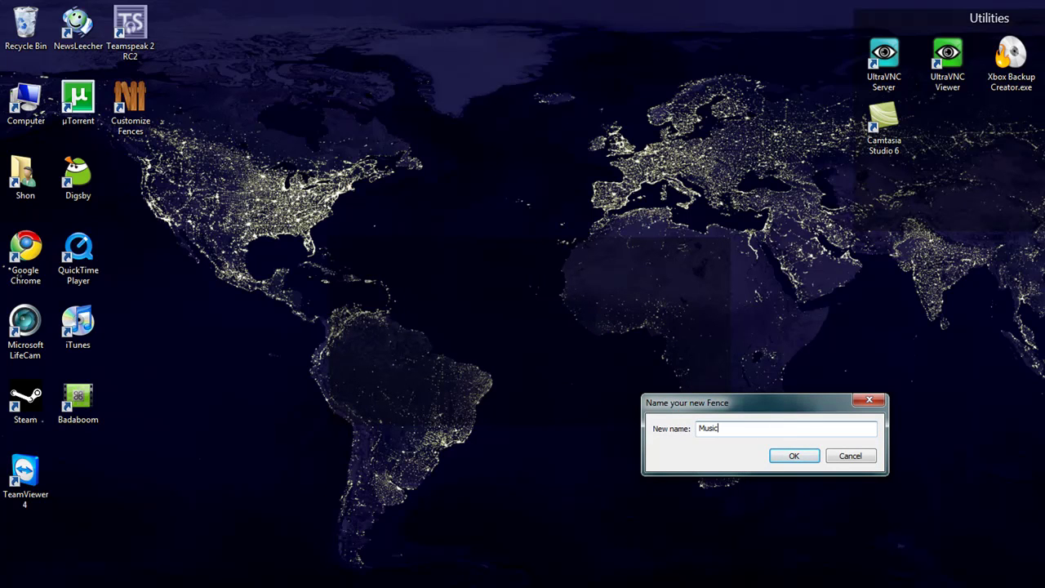
pyautogui.press('Return')
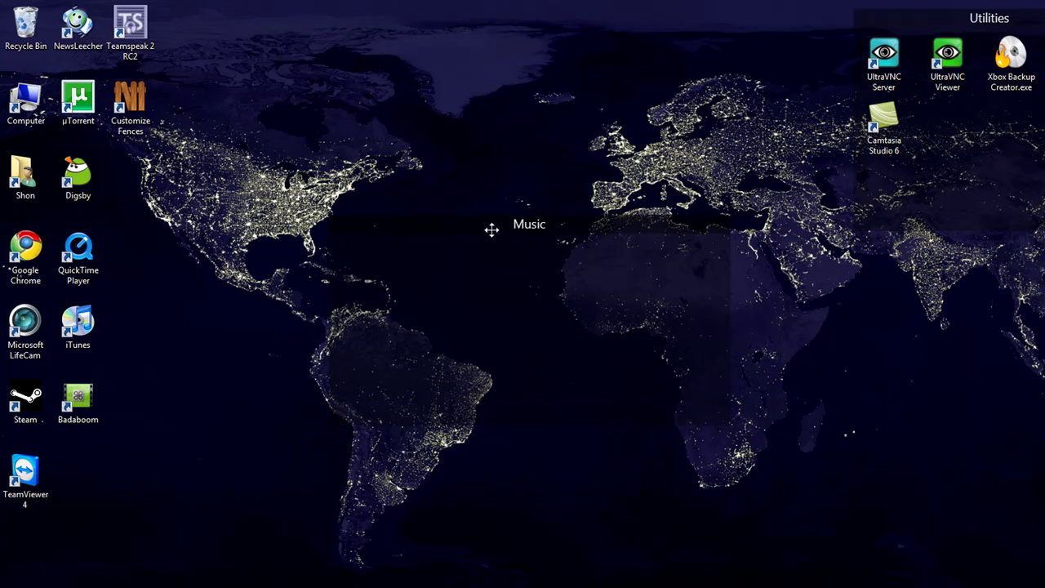
pyautogui.moveTo(489, 227); pyautogui.dragTo(502, 25)
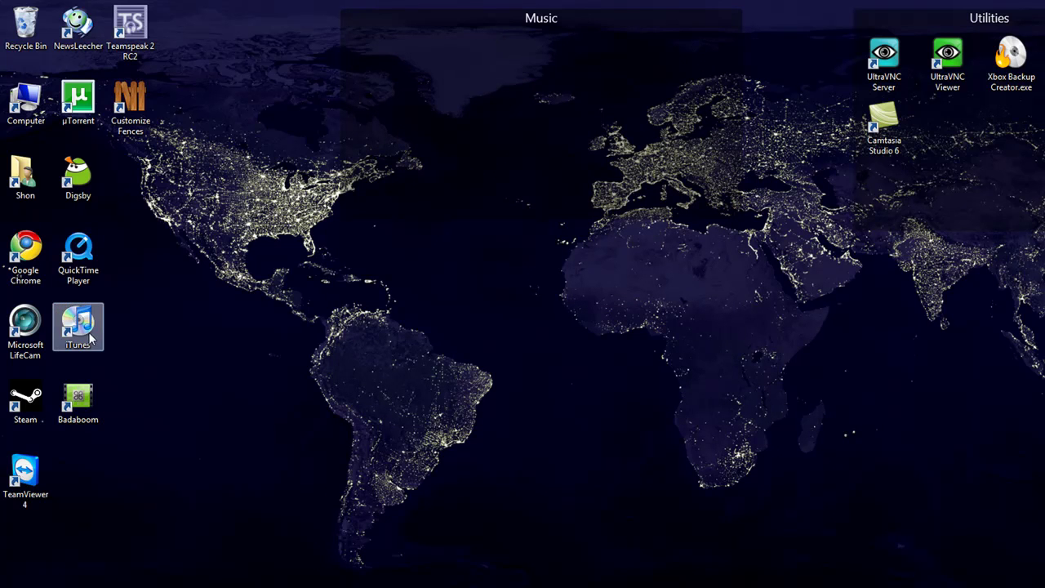
pyautogui.moveTo(78, 323); pyautogui.dragTo(413, 129)
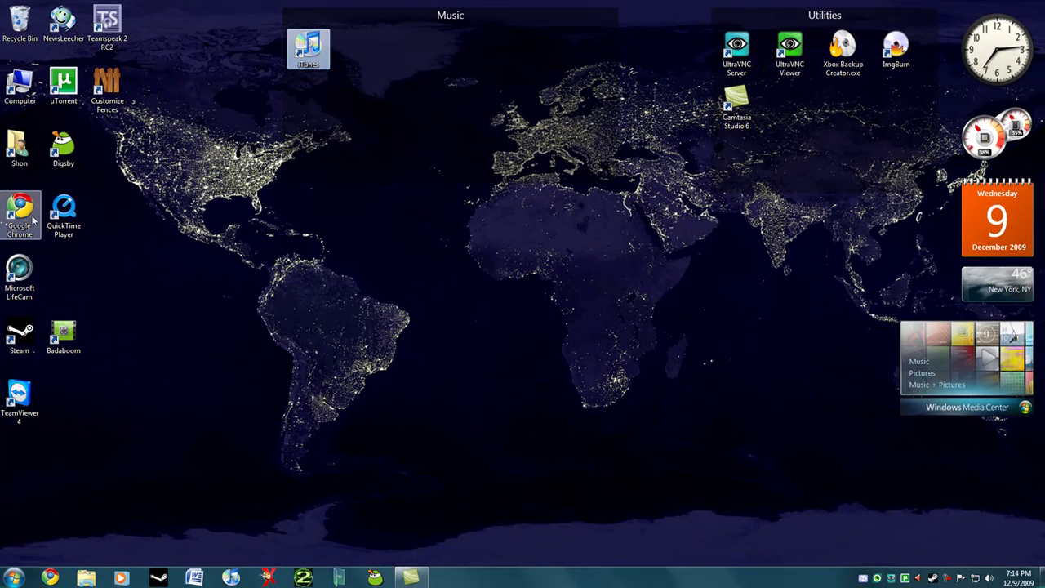
pyautogui.moveTo(64, 214)
pyautogui.mouseDown()
pyautogui.moveTo(349, 153)
pyautogui.moveTo(428, 86)
pyautogui.mouseUp()
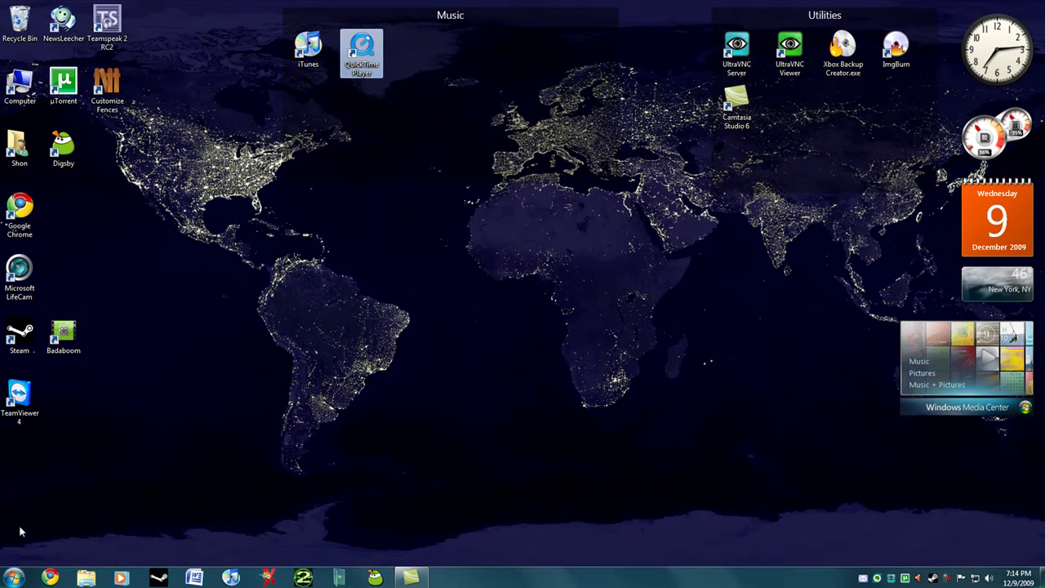
# - Add Windows Media Center and the Music library shortcut from the Start menu to the Music fence
pyautogui.rightClick(137, 581)
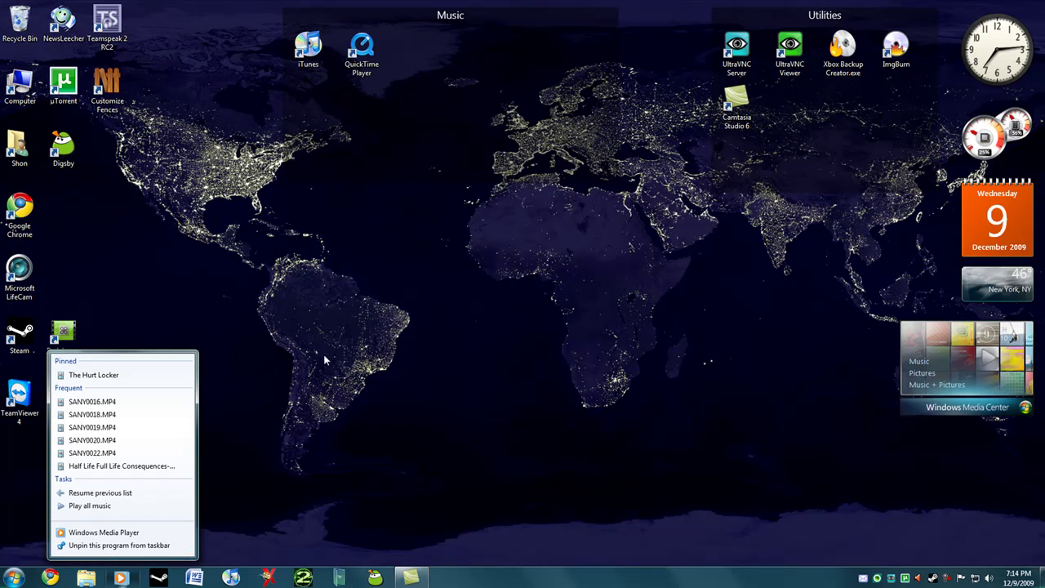
pyautogui.click(248, 459)
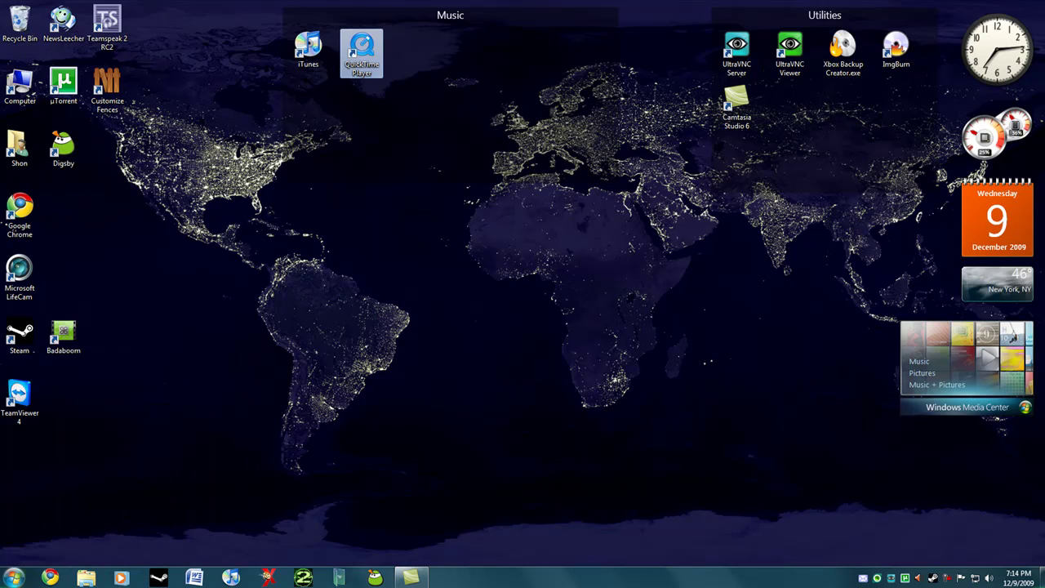
pyautogui.click(13, 578)
pyautogui.moveTo(73, 462); pyautogui.dragTo(431, 77)
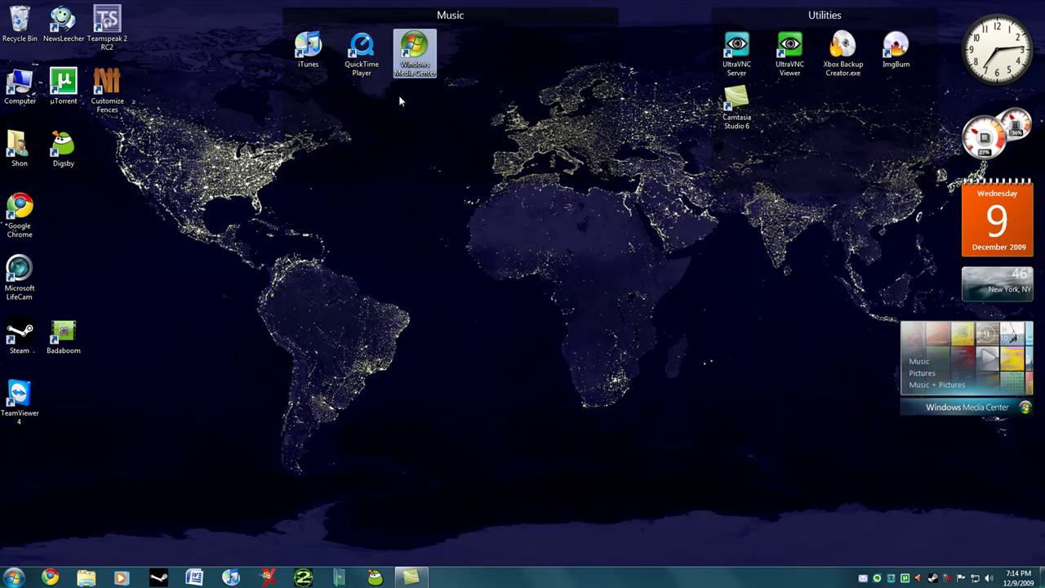
pyautogui.click(13, 578)
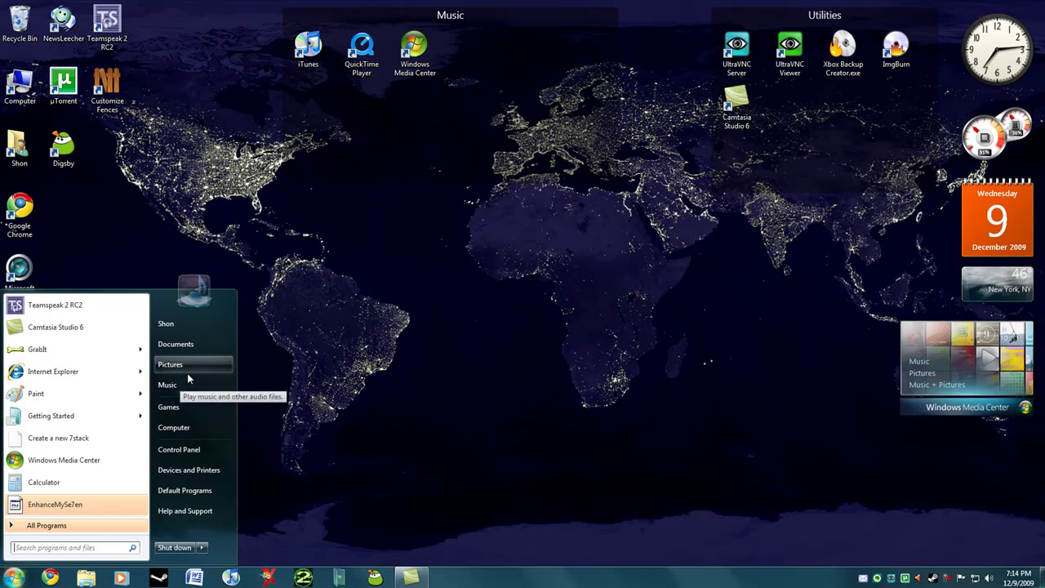
pyautogui.moveTo(190, 383); pyautogui.dragTo(467, 131)
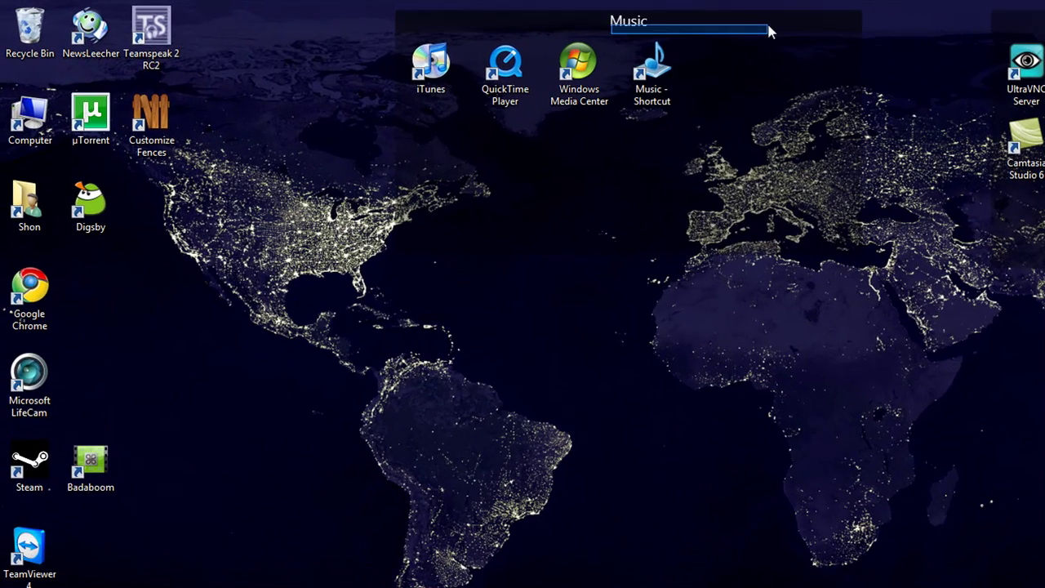
# - Drag the Music fence rightward along the top edge until it sits beside Utilities
pyautogui.moveTo(622, 29); pyautogui.dragTo(756, 29)
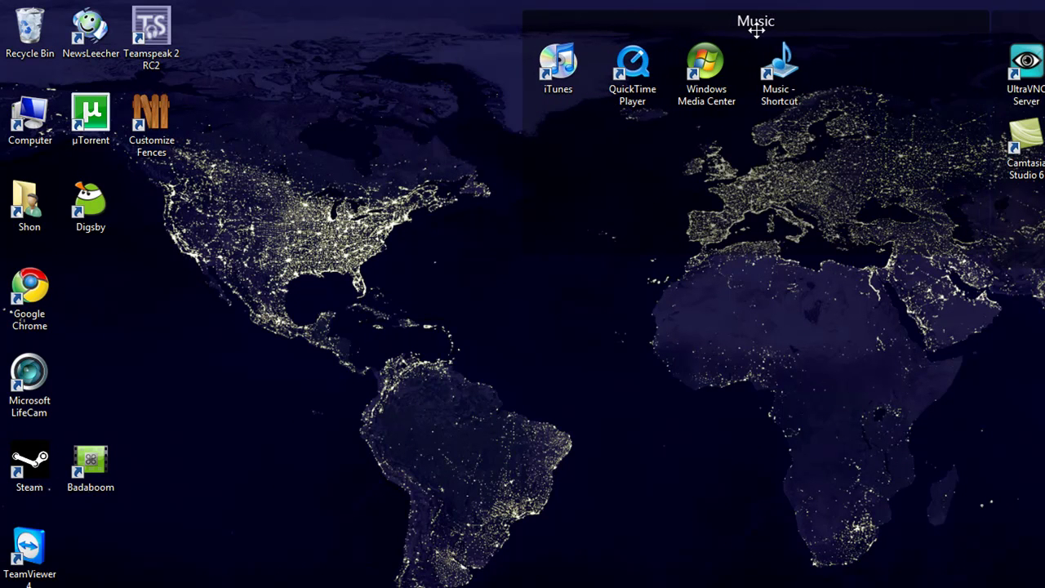